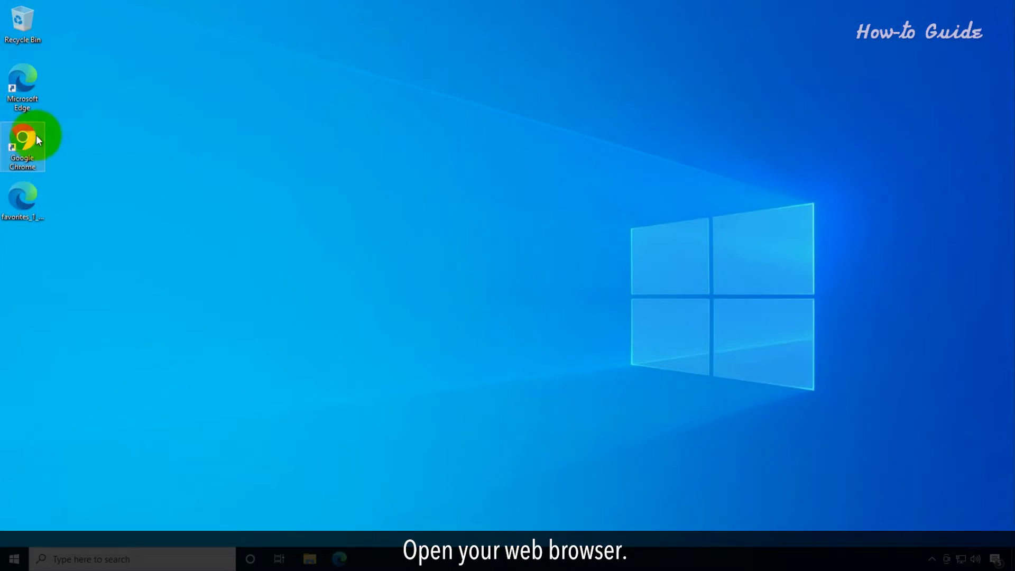
- Search Chrome for 'download audacity' and save the 64-bit Windows installer audacity-win-3.1.3-64bit.exe
double_click(34, 135)
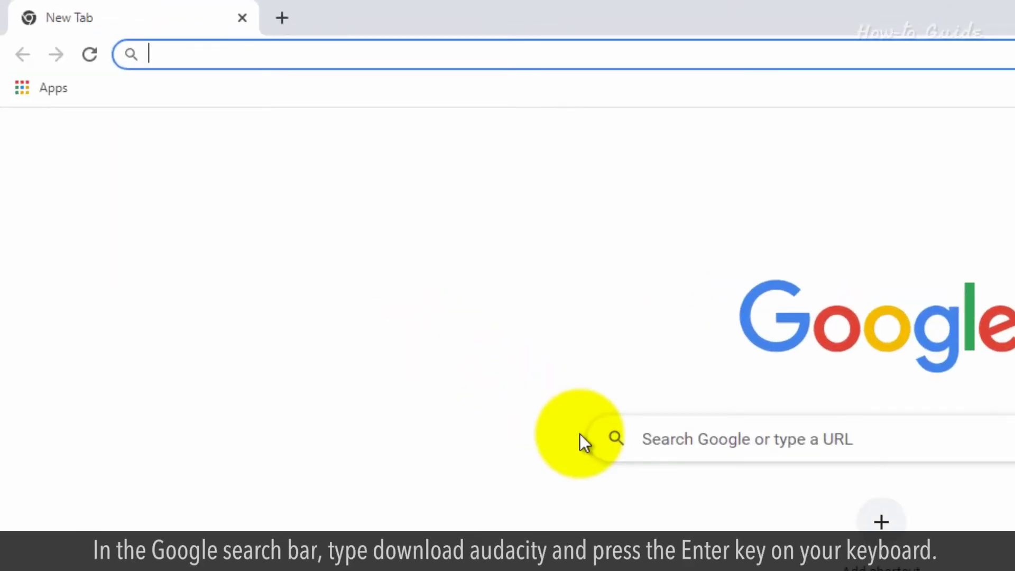
type("download auda")
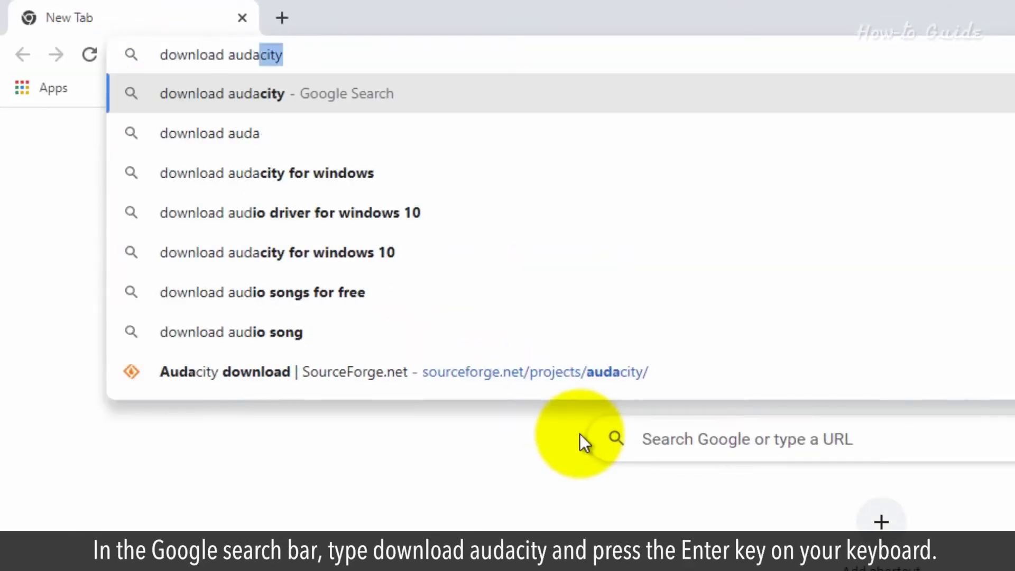
type("city")
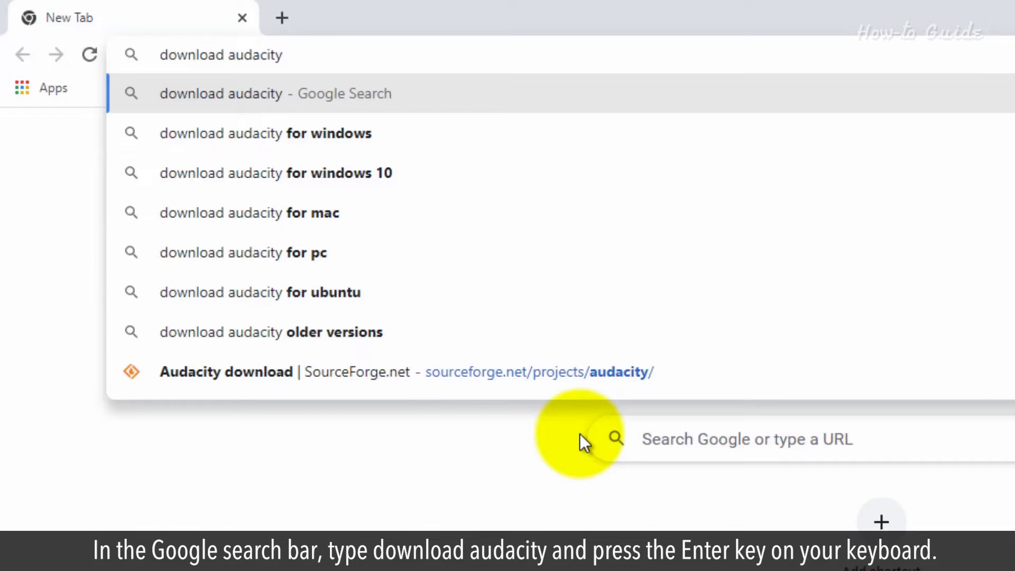
key("Return")
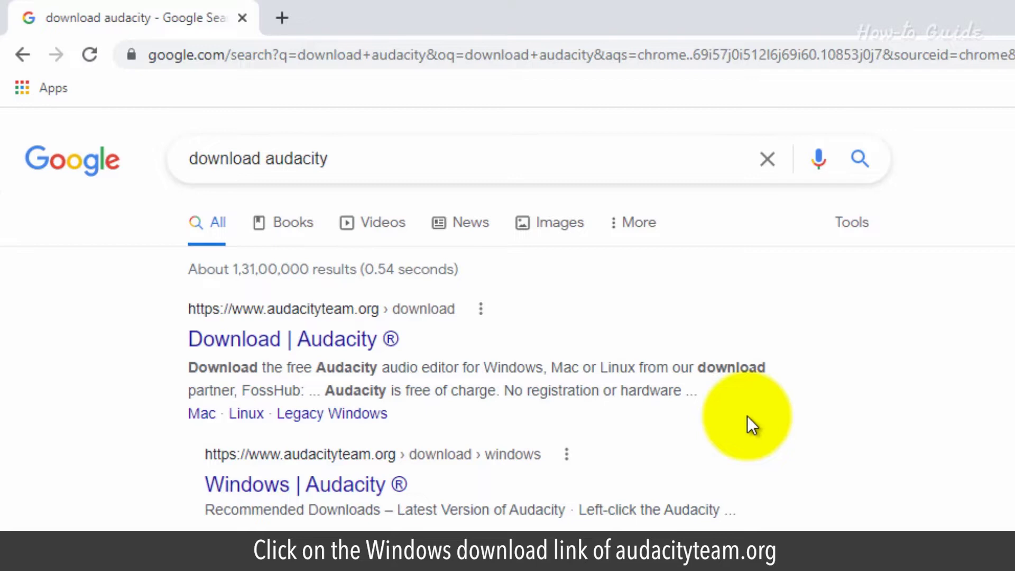
scroll(747, 416, "down", 1)
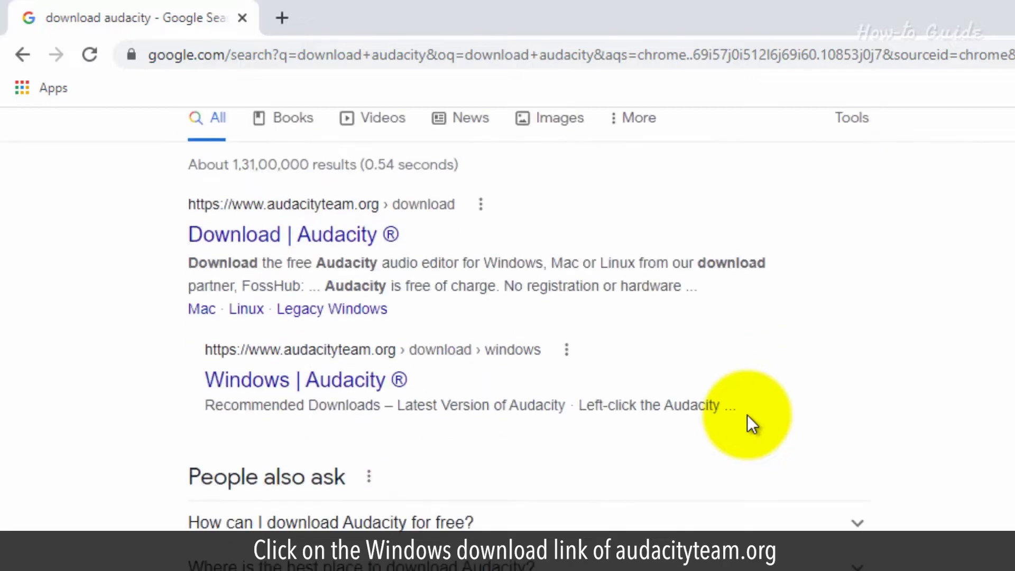
left_click(253, 381)
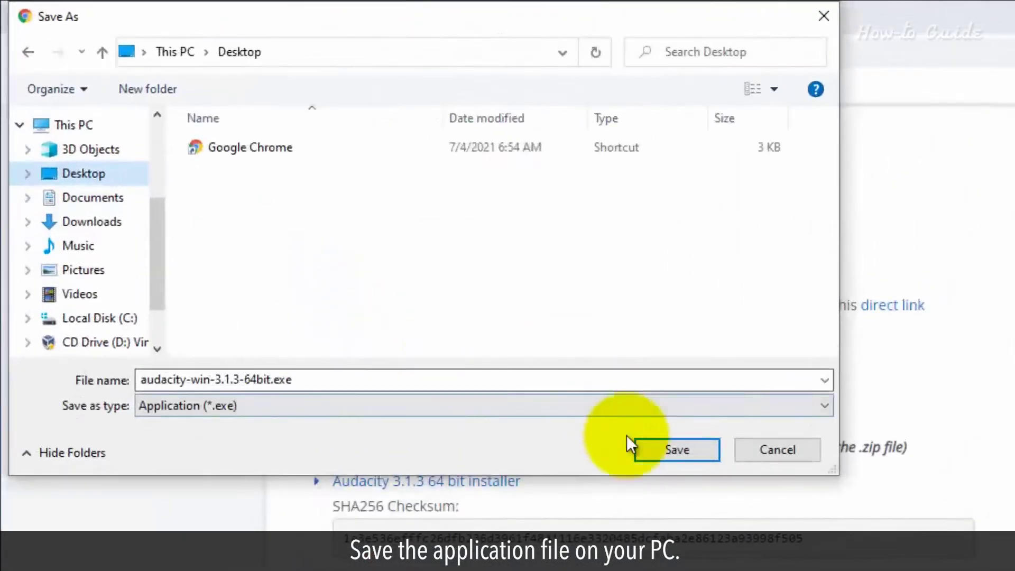
left_click(677, 448)
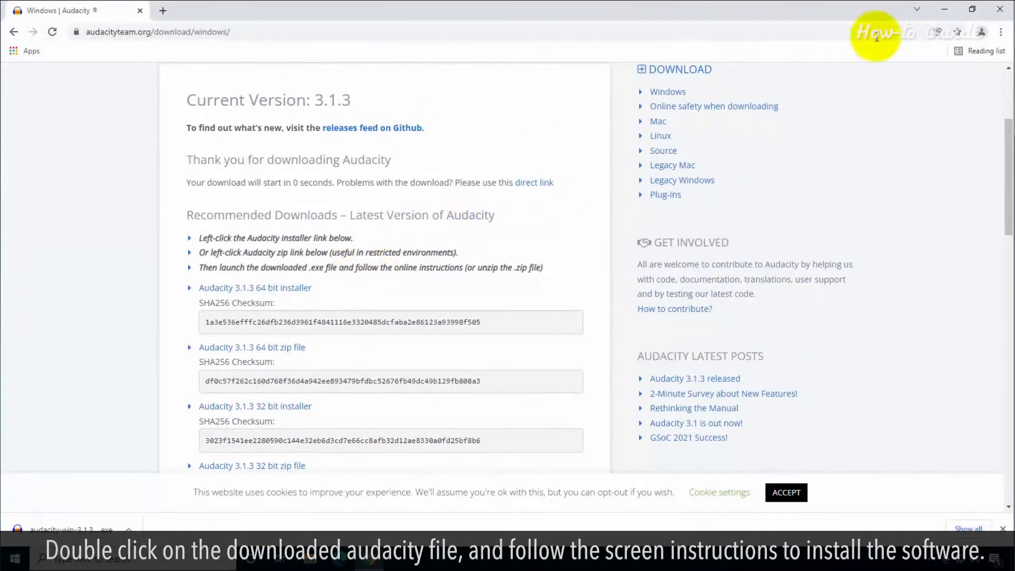
- Run the Audacity 3.1.3 installer with default location and desktop shortcut, past the information page
left_click(1001, 10)
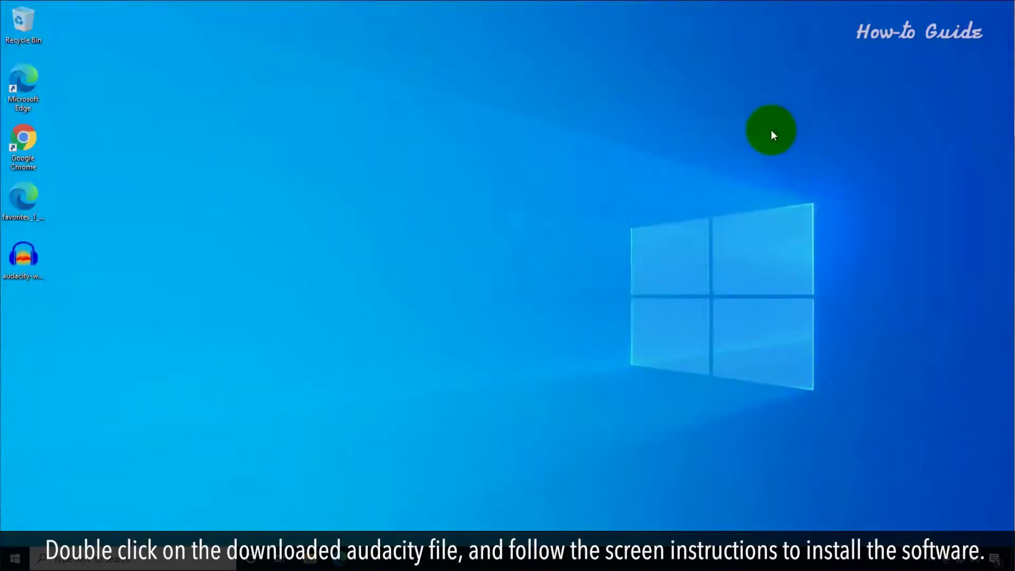
double_click(31, 253)
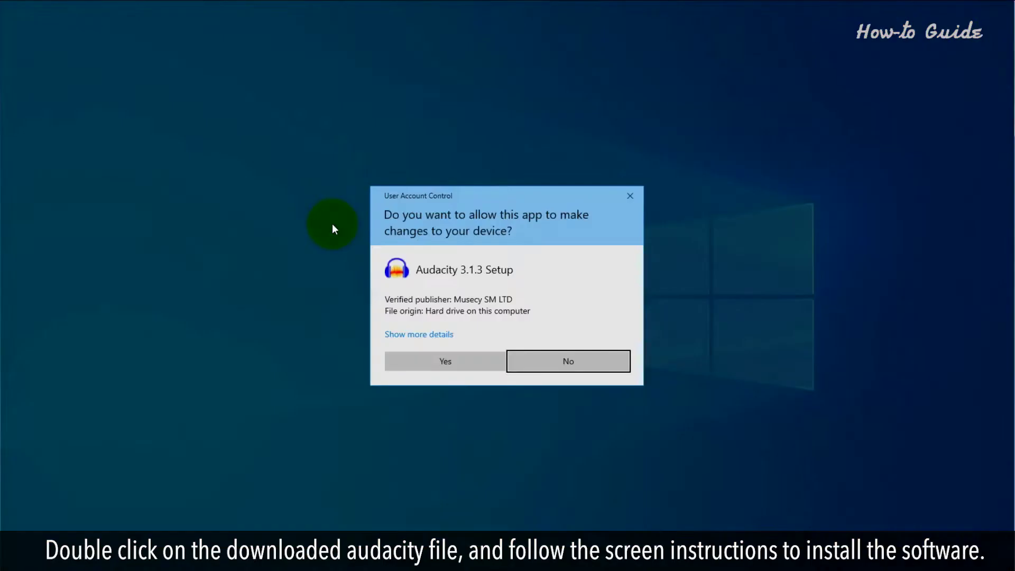
left_click(424, 369)
left_click(491, 318)
left_click(574, 381)
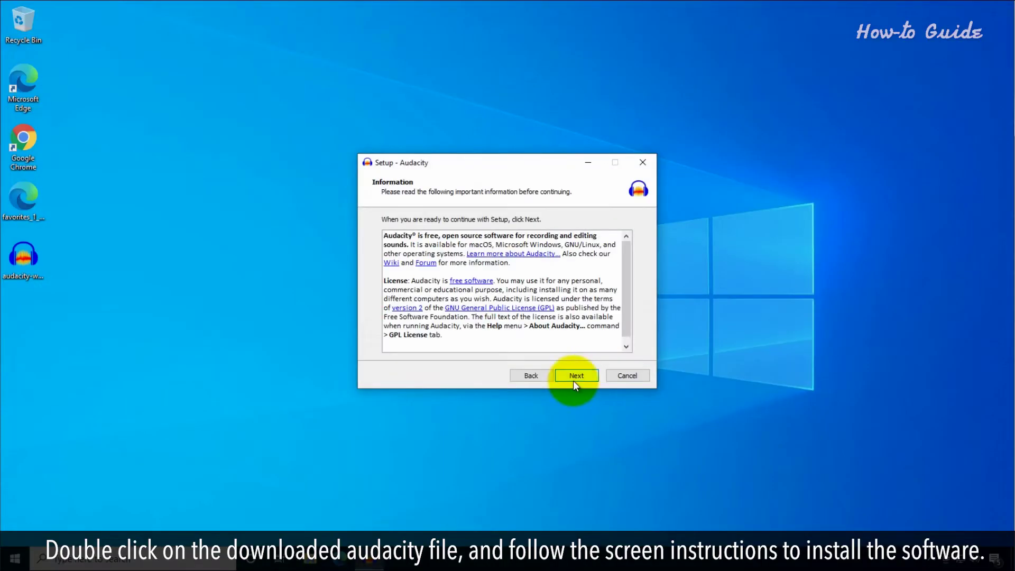
left_click(578, 376)
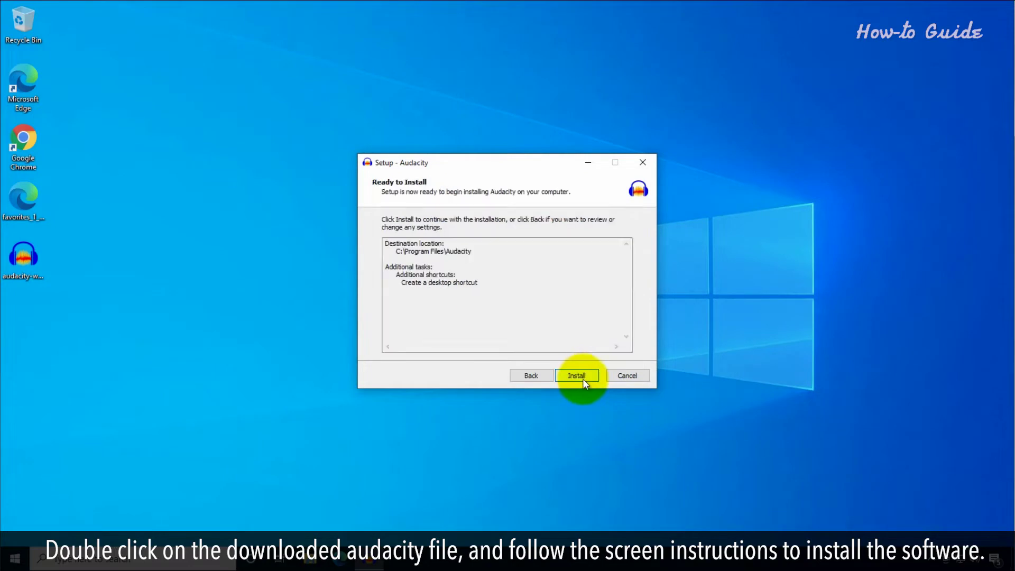
left_click(589, 376)
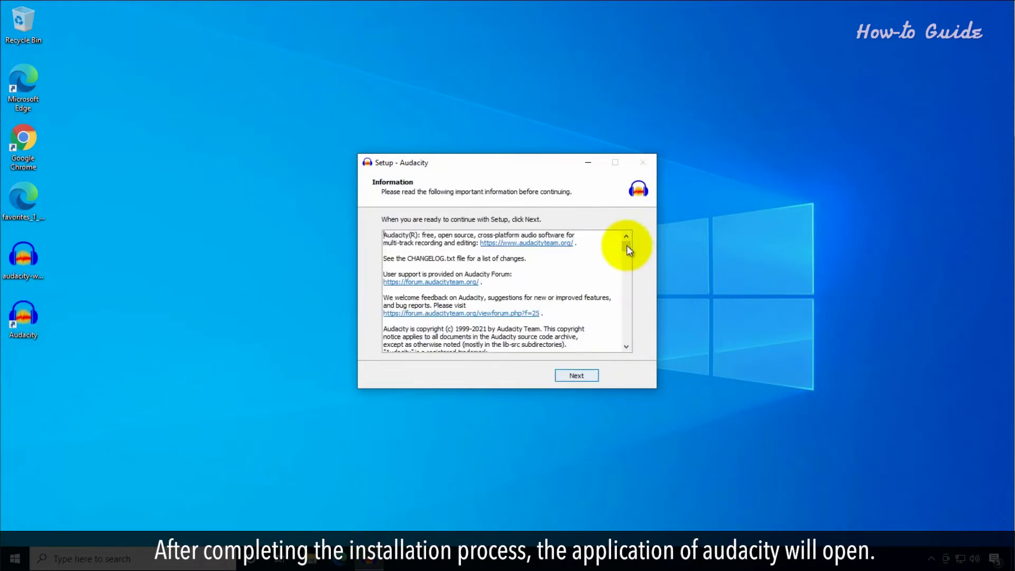
left_click_drag(627, 242, 627, 300)
scroll(507, 294, "down", 3)
left_click(576, 375)
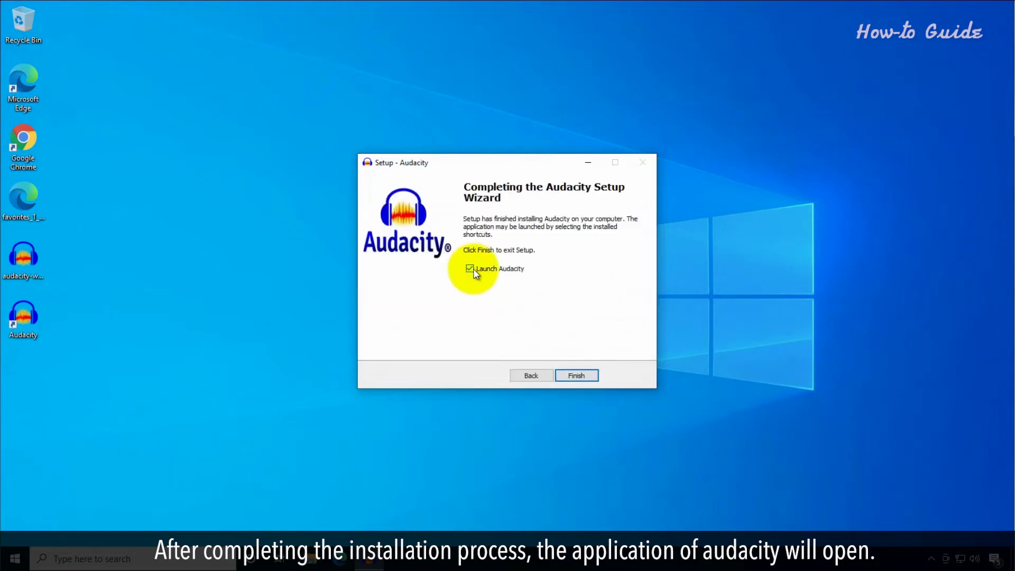
- Finish setup, dismiss the welcome screen, and import 01.mp3 from the Music folder
left_click(577, 375)
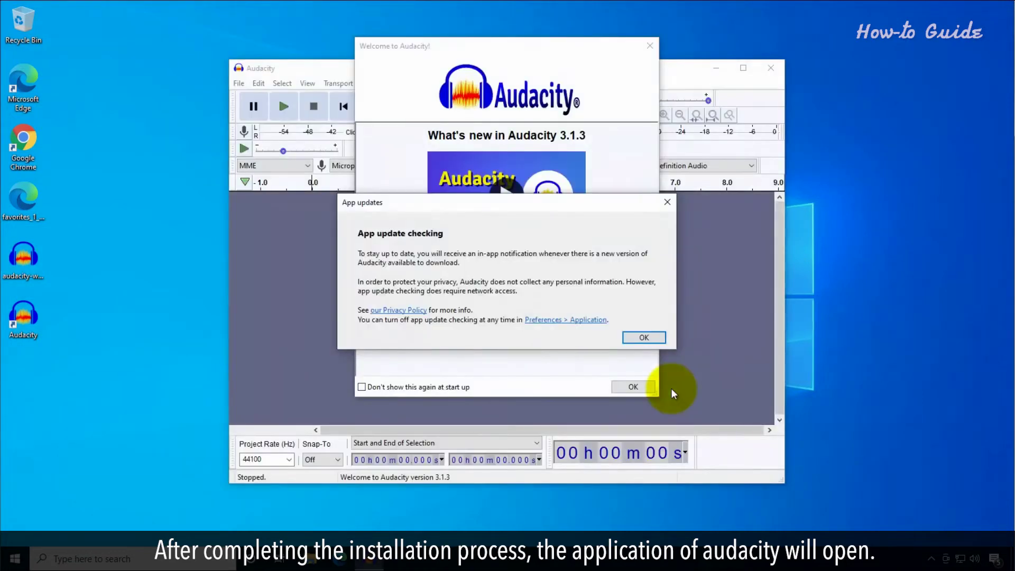
left_click(668, 204)
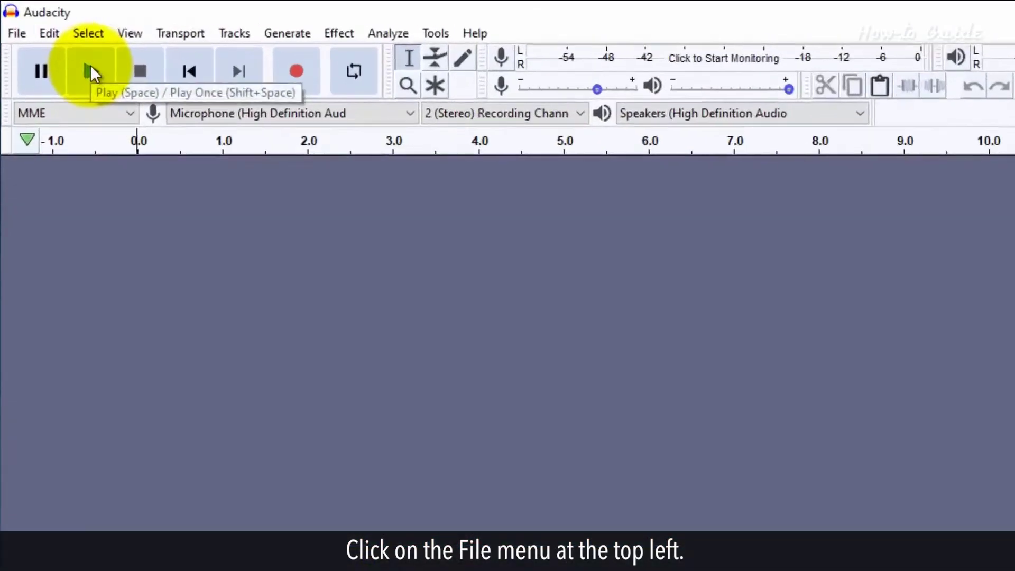
left_click(11, 20)
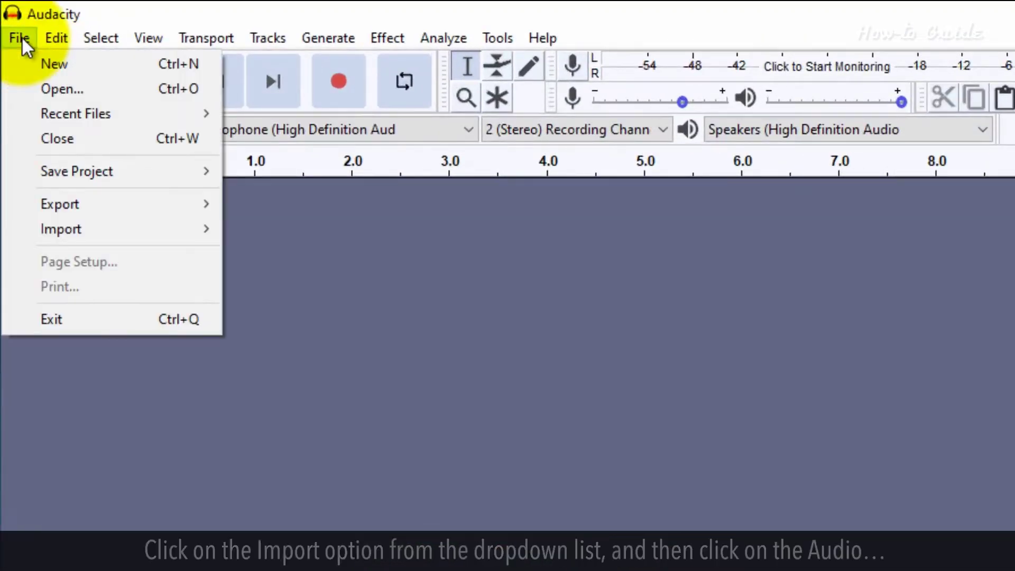
mouse_move(61, 229)
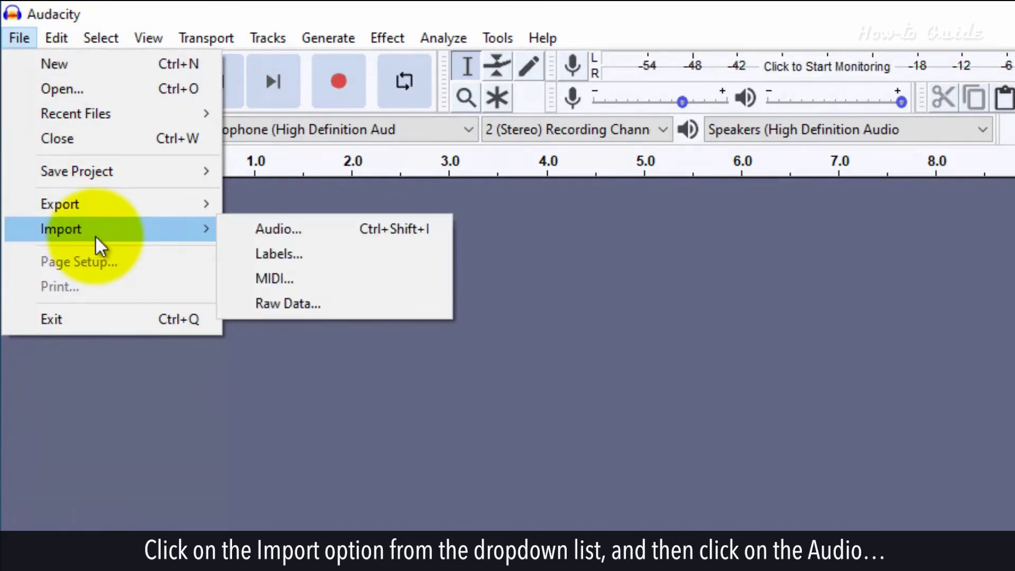
left_click(272, 230)
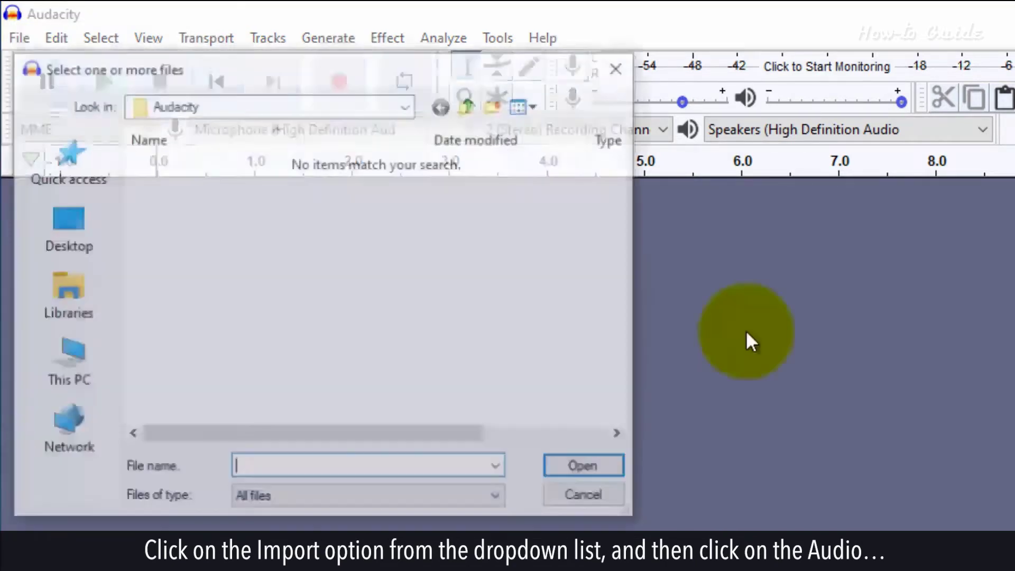
left_click(65, 364)
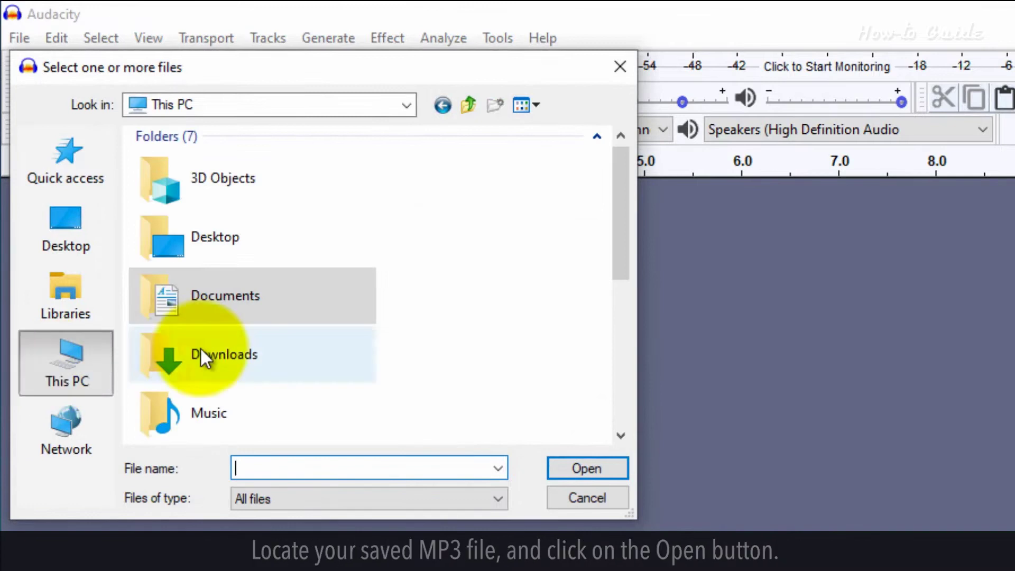
scroll(610, 232, "down", 1)
double_click(224, 329)
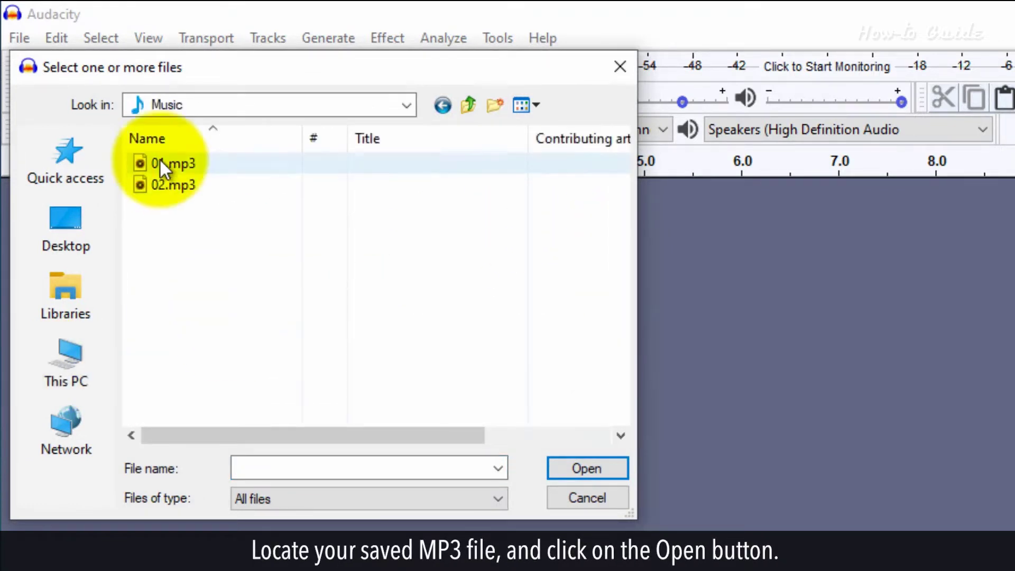
left_click(173, 164)
left_click(606, 465)
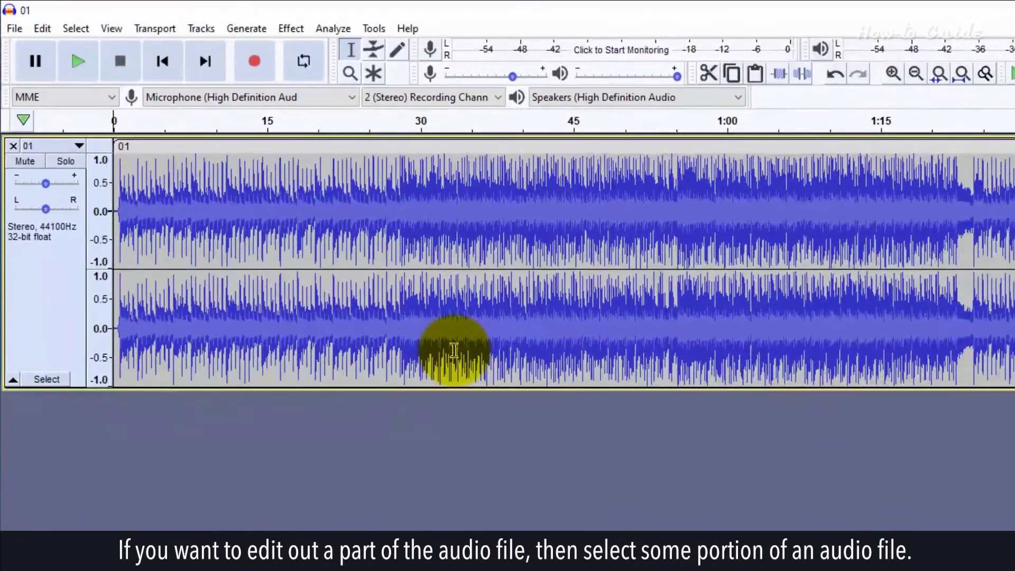
- Select the audio around 20–28 seconds and cut it from the 01 track
left_click(307, 287)
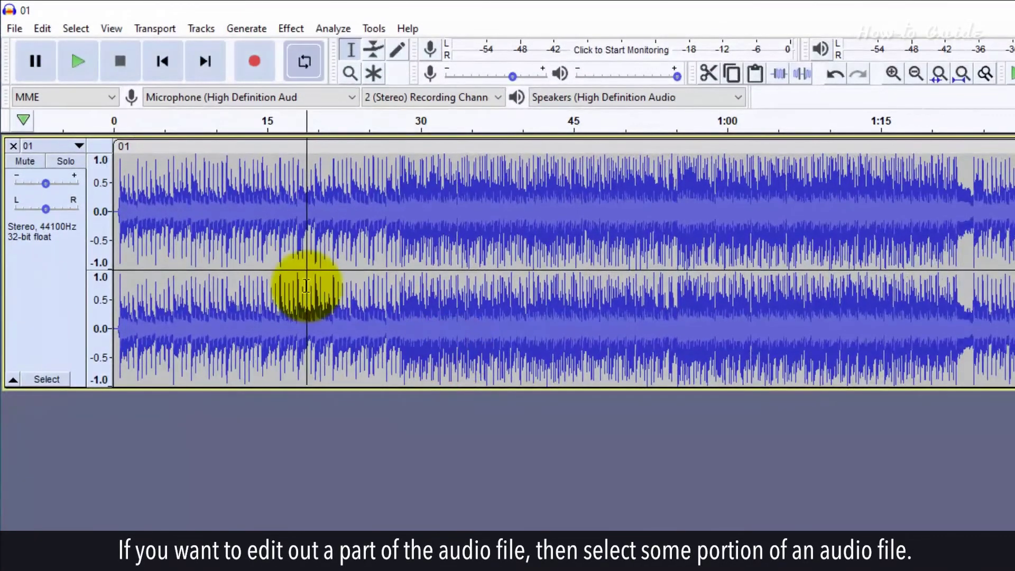
left_click_drag(307, 287, 399, 287)
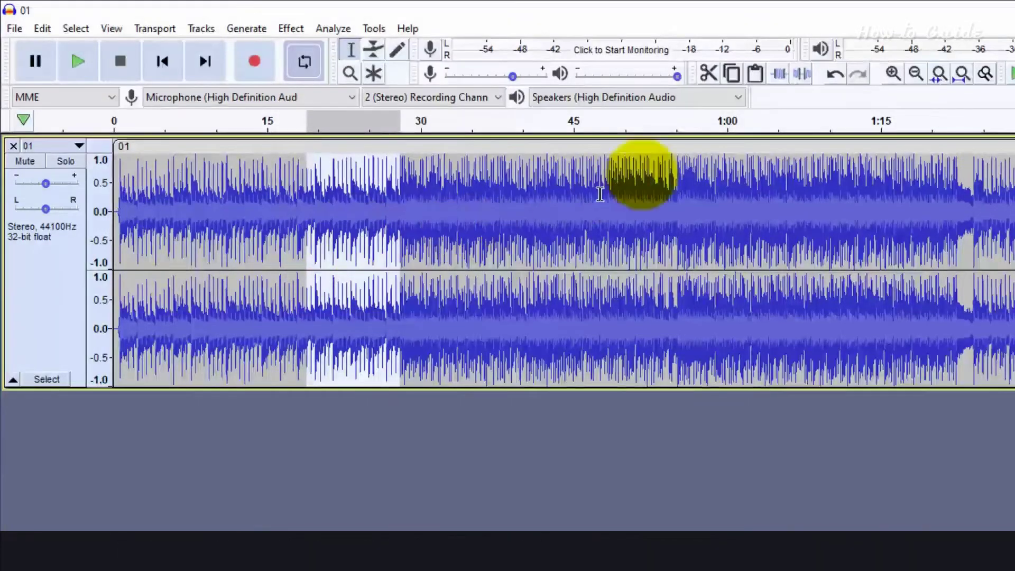
left_click(713, 72)
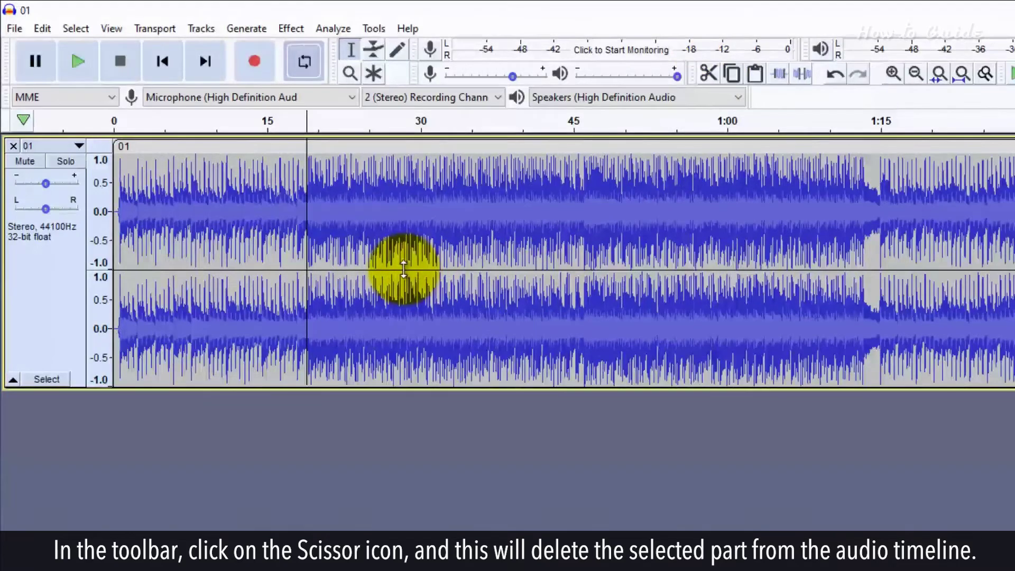
left_click(345, 278)
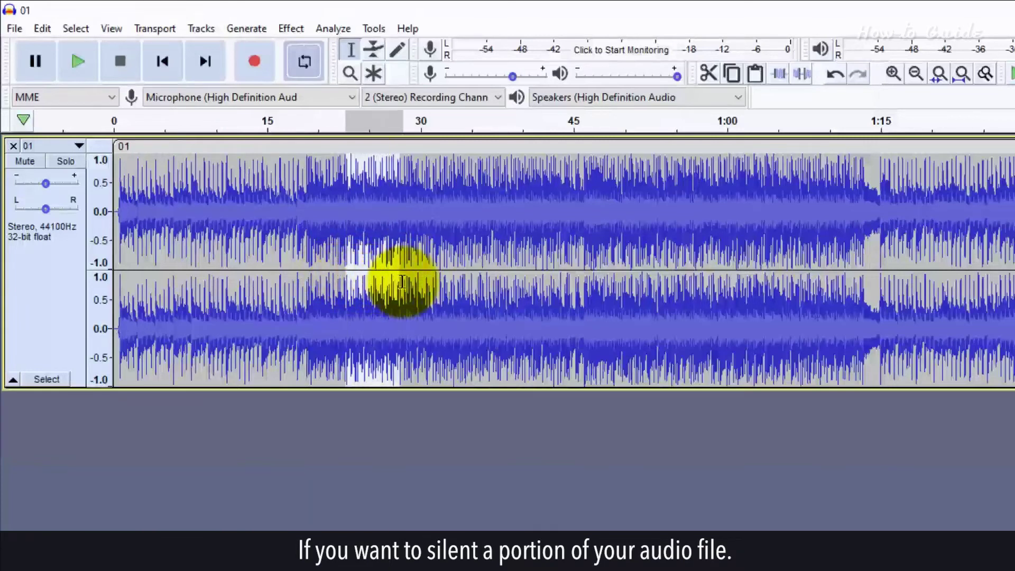
- Silence the selected stretch from about 22 to 30 seconds, then clear the selection
left_click_drag(400, 281, 425, 289)
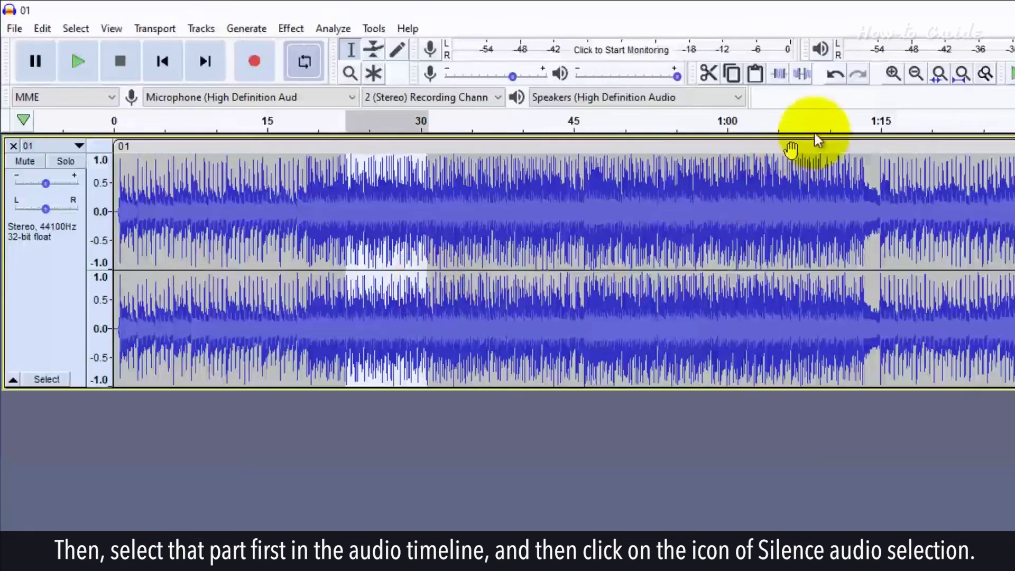
left_click(803, 76)
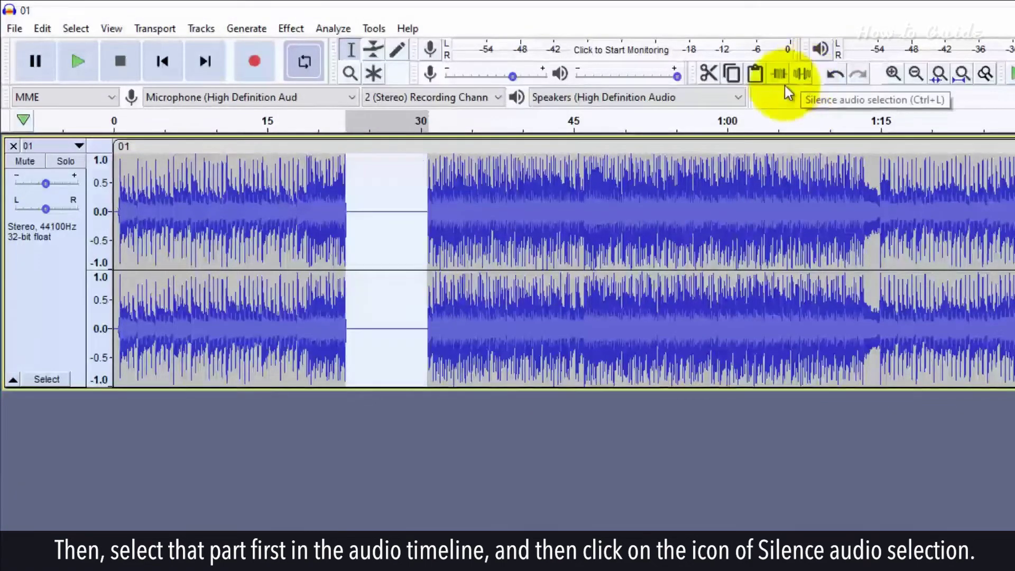
left_click(369, 250)
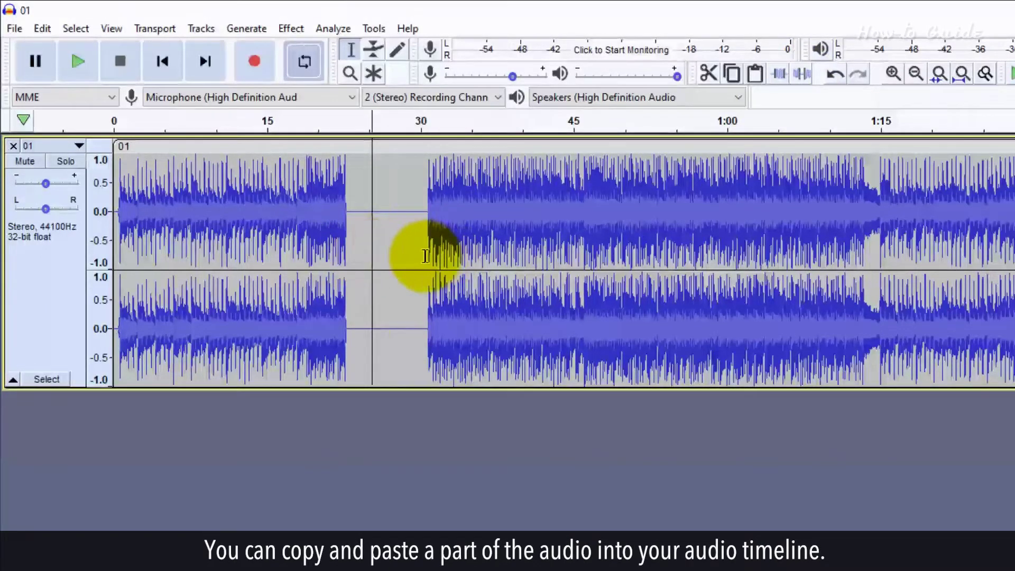
- Copy the short section right after the gap and paste it inside the silence
left_click_drag(426, 254, 479, 255)
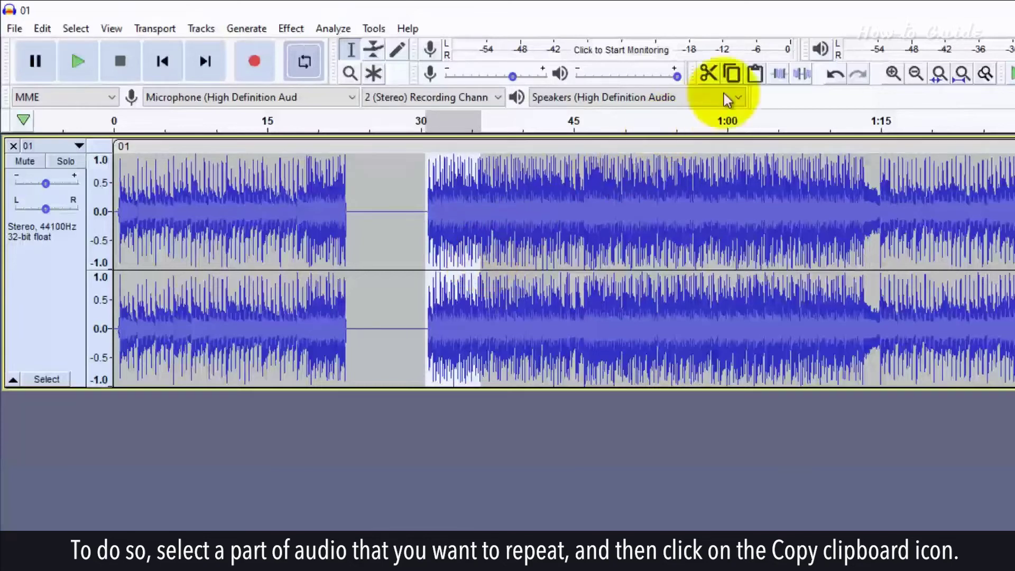
left_click(733, 77)
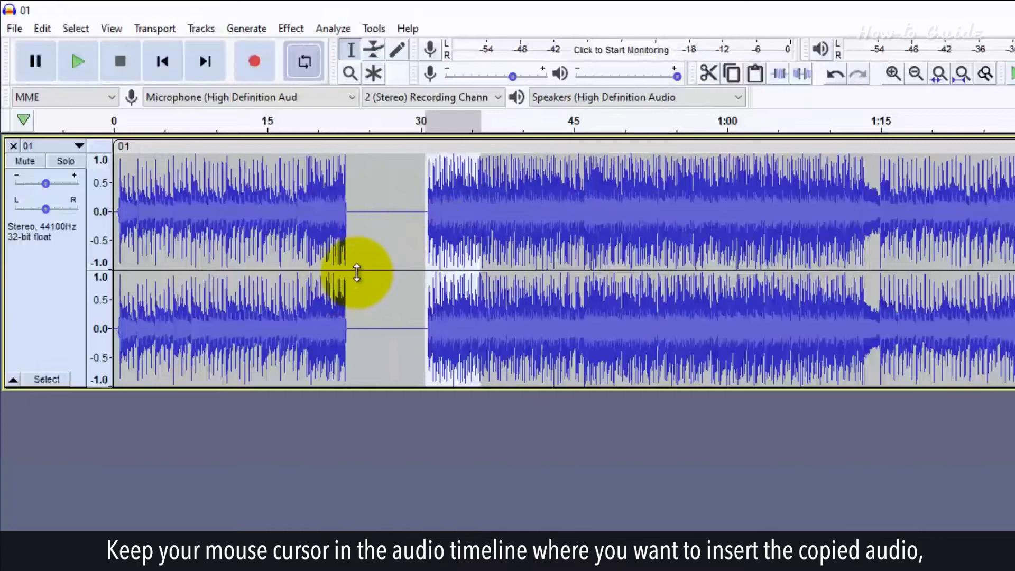
left_click(361, 286)
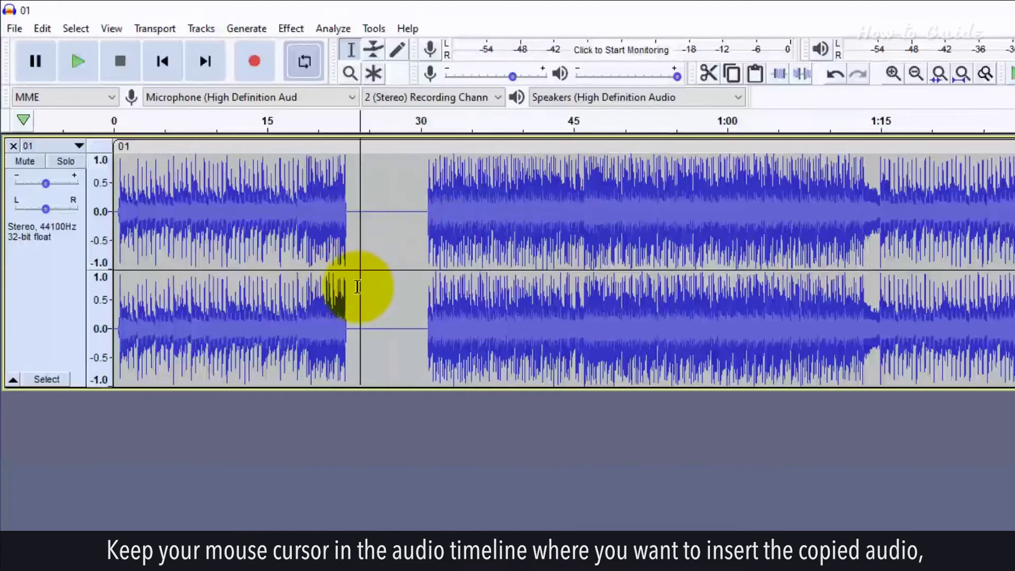
left_click(755, 72)
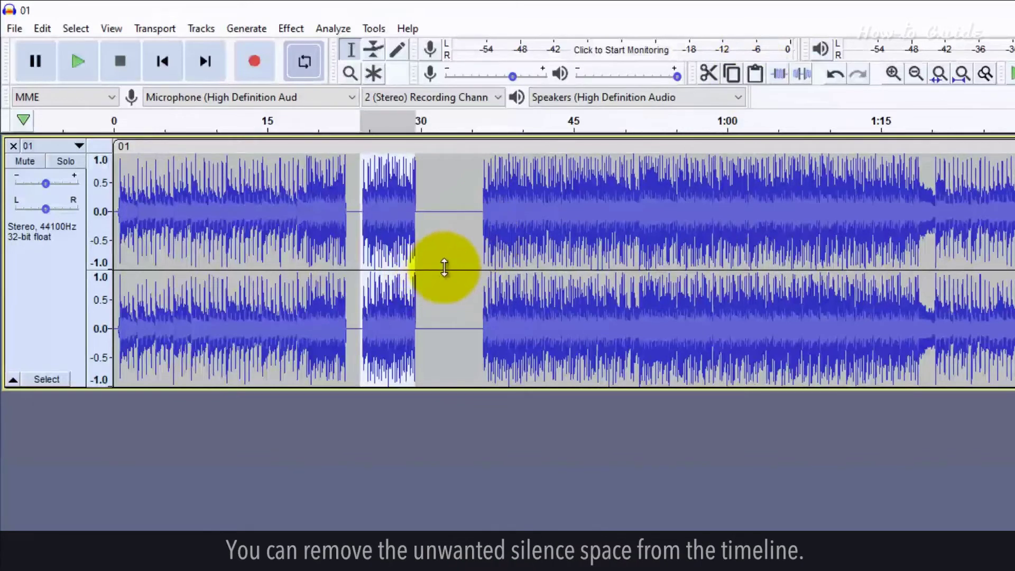
- Cut away the leftover silence after the pasted clip
left_click(476, 282)
left_click_drag(435, 287, 474, 289)
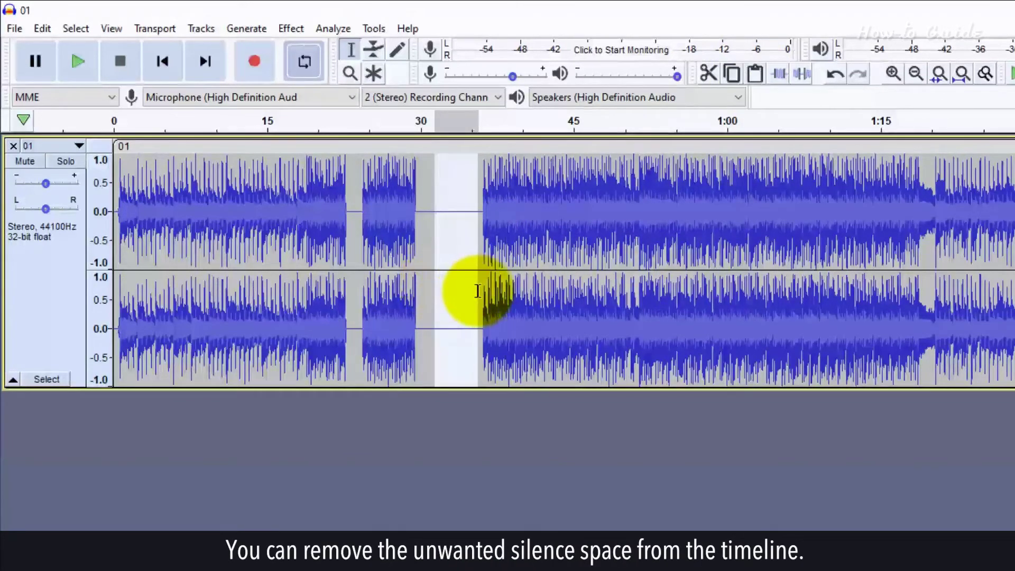
left_click(708, 72)
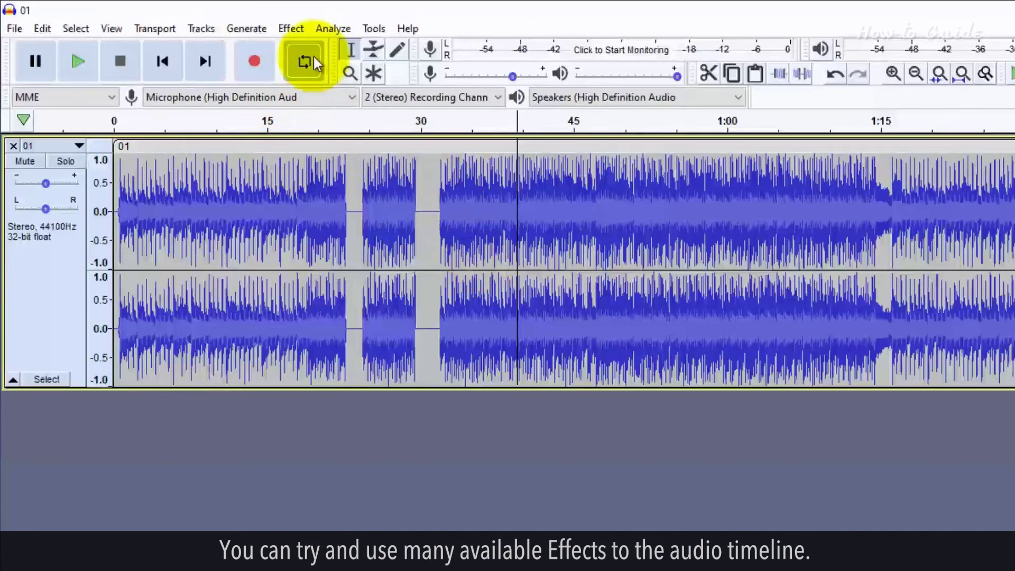
left_click(291, 29)
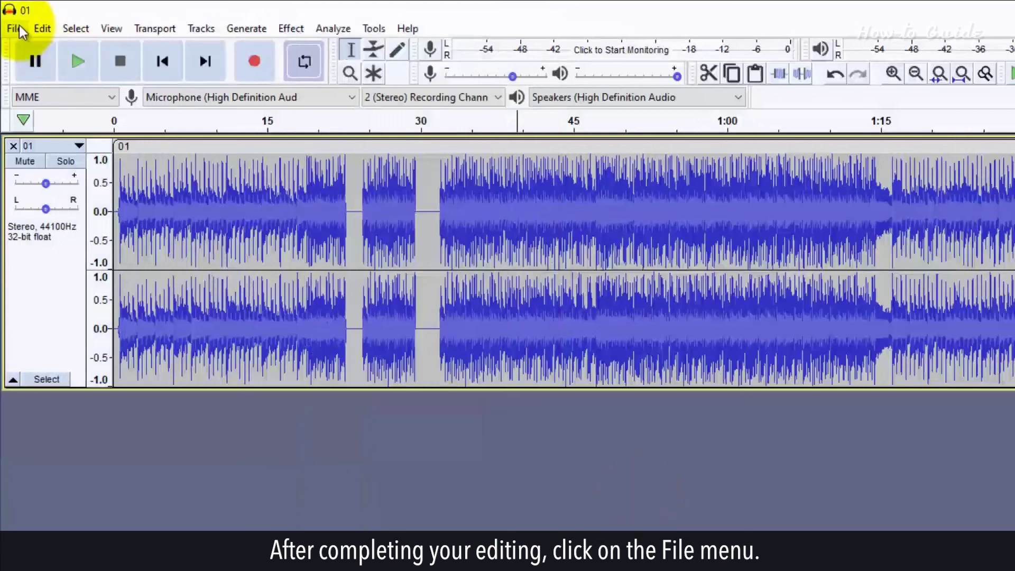
- Export as MP3 named 01_Edited.mp3 in Music at Medium quality, 145-185 kbps
left_click(15, 29)
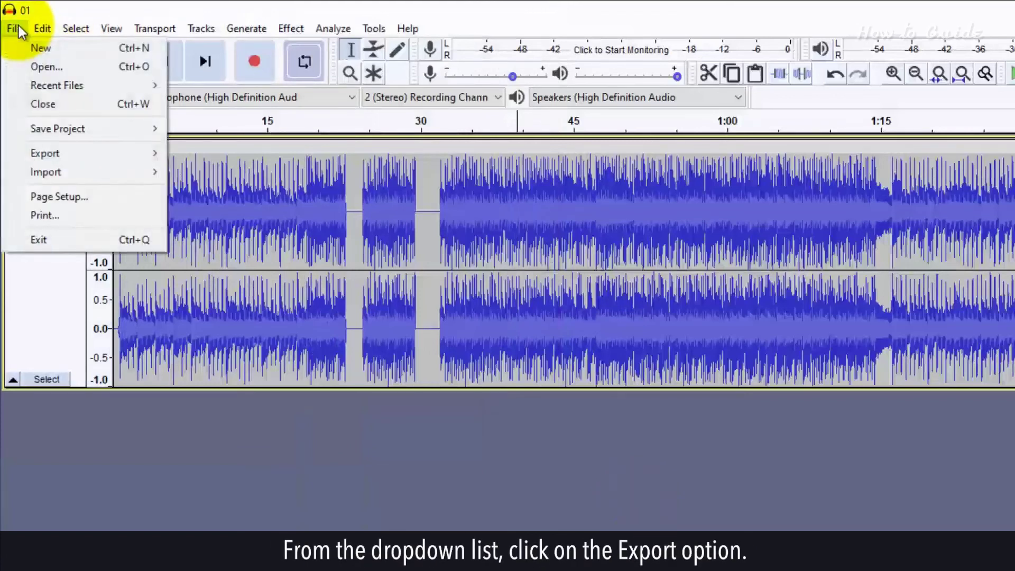
mouse_move(45, 154)
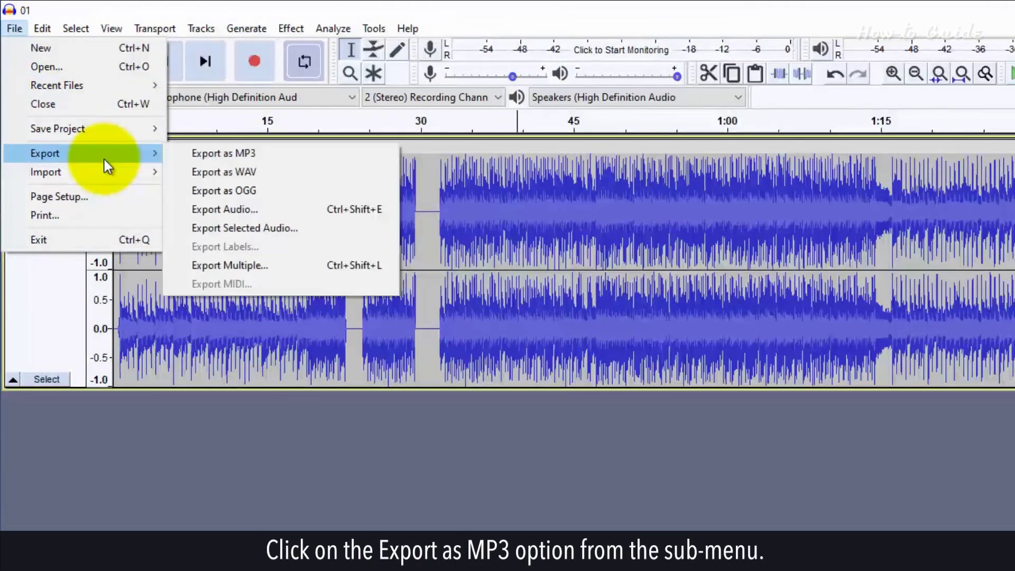
left_click(289, 151)
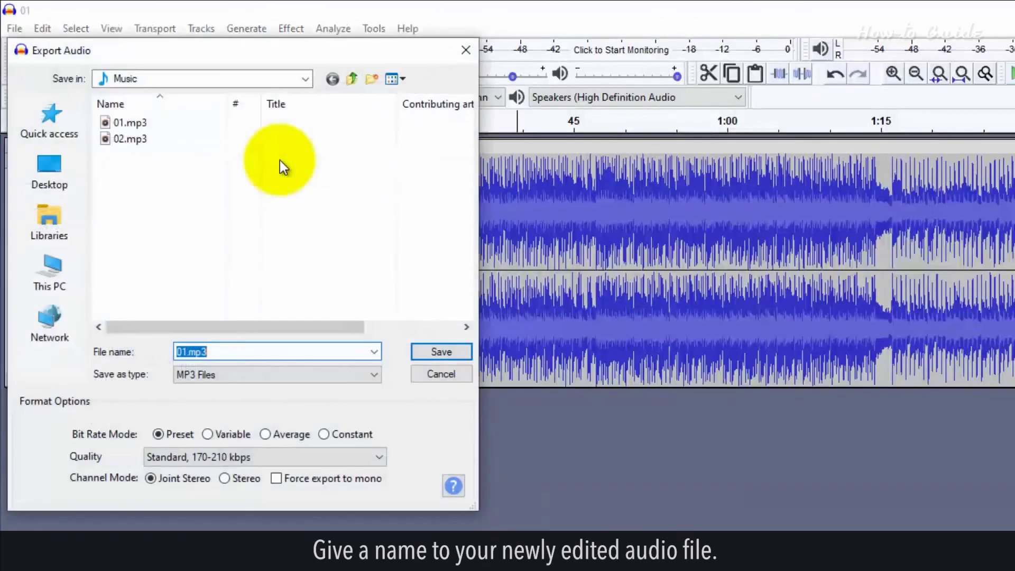
left_click(182, 352)
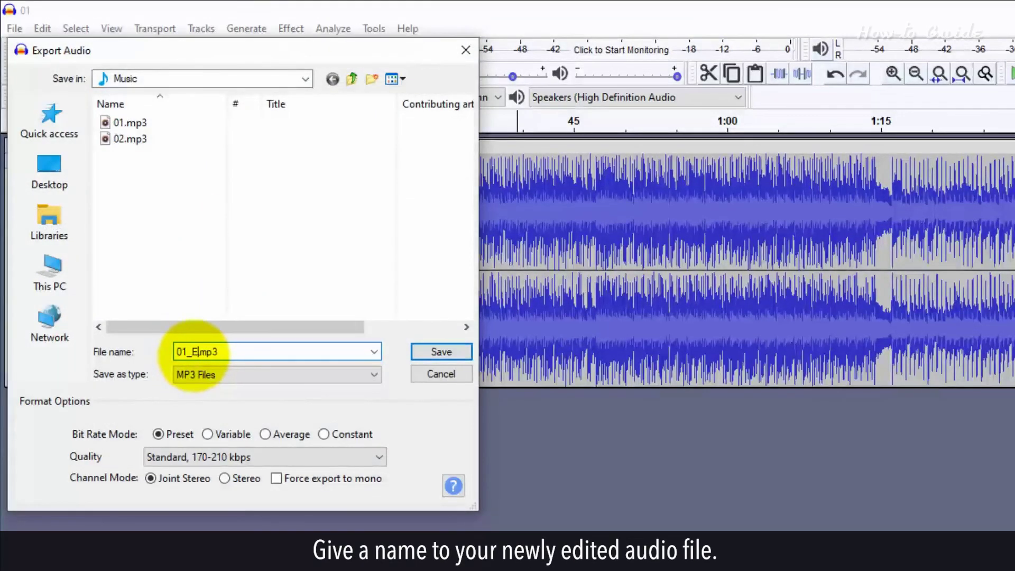
type("dited")
left_click(281, 457)
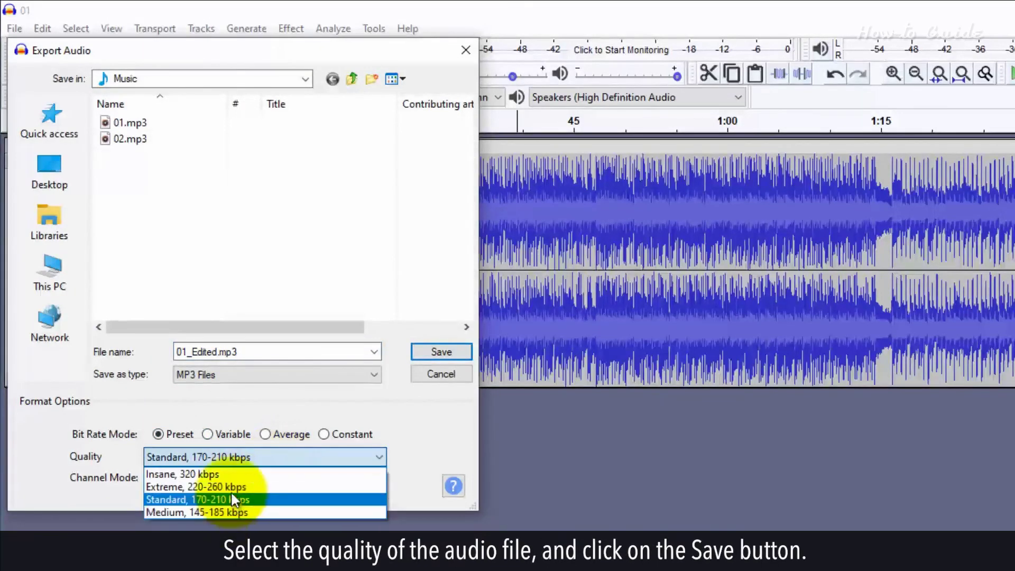
left_click(197, 511)
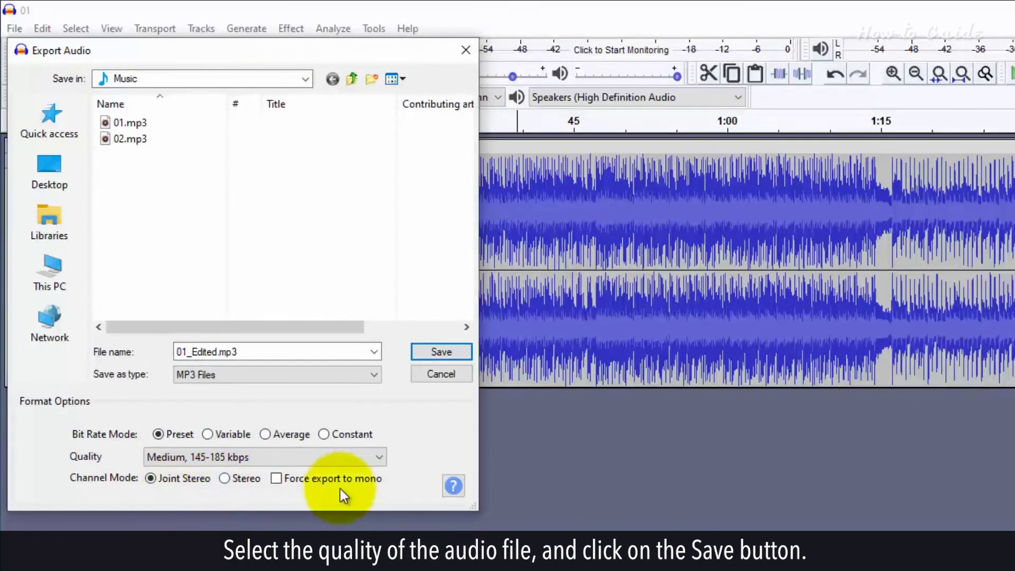
- Save the export, fill Artist Name and Track Title with 'Unknown', and confirm the tags
left_click(443, 351)
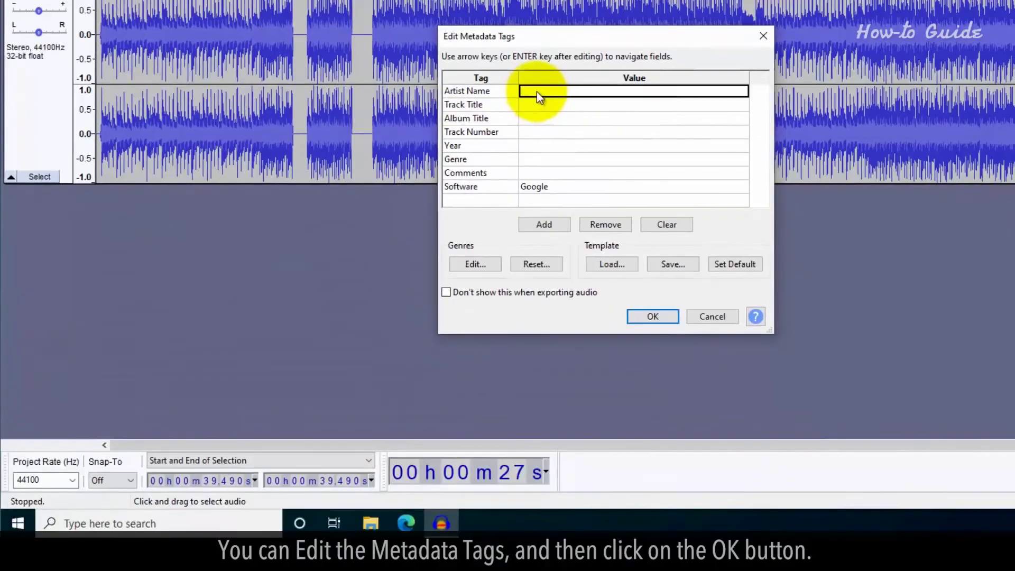
left_click(537, 91)
type("Unknown")
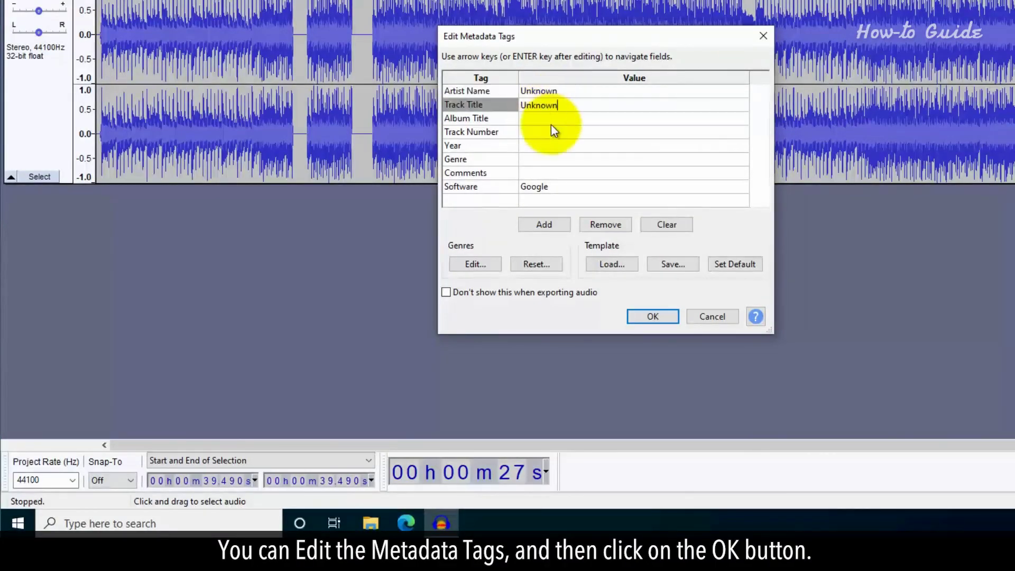
left_click(645, 316)
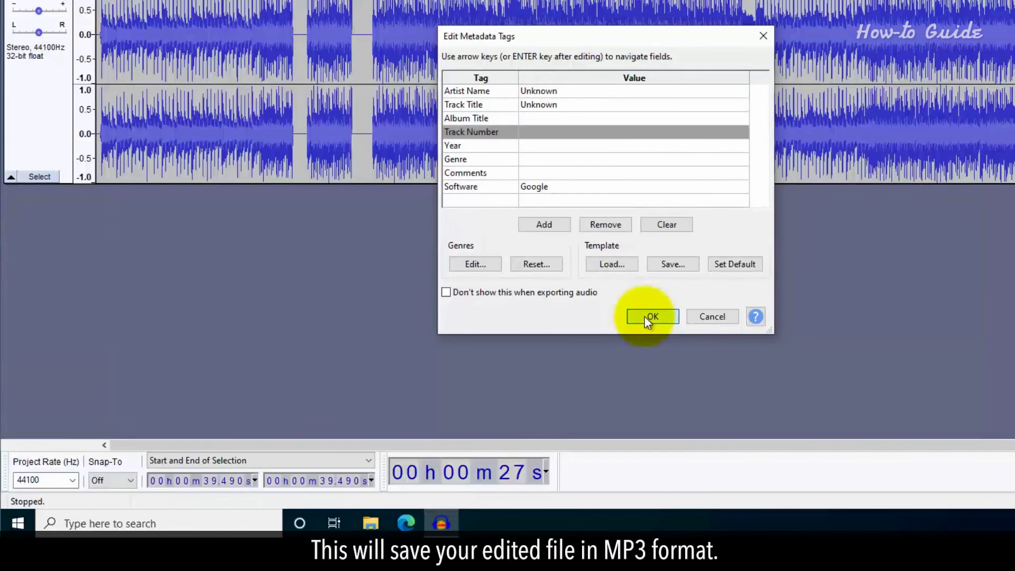